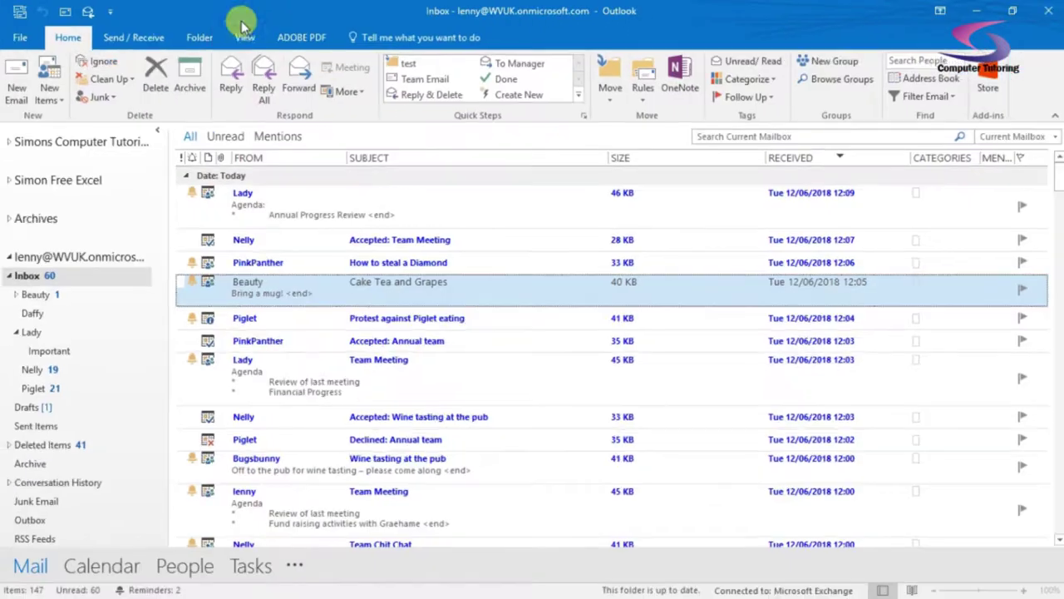
Step: Open Conditional Formatting for the Inbox view via View Settings and Advanced View Settings
click(247, 76)
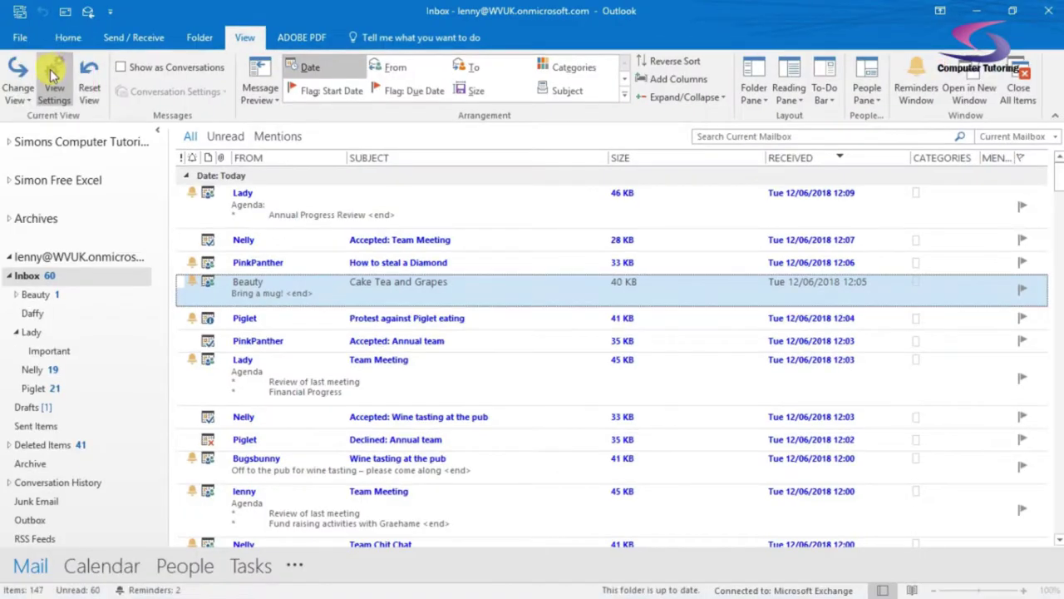
click(112, 96)
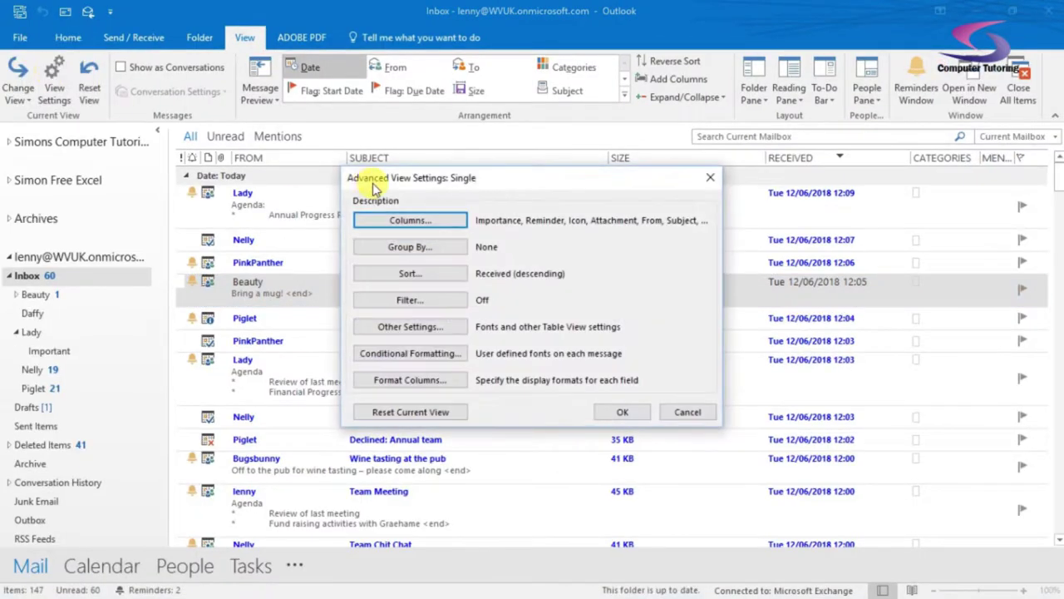
drag(372, 187, 365, 188)
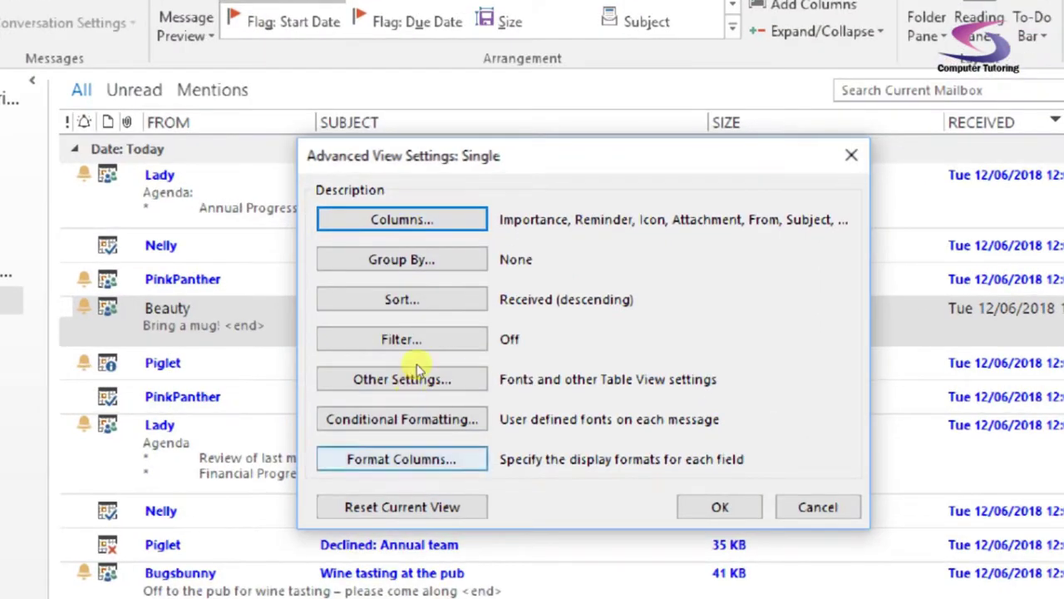
key(space)
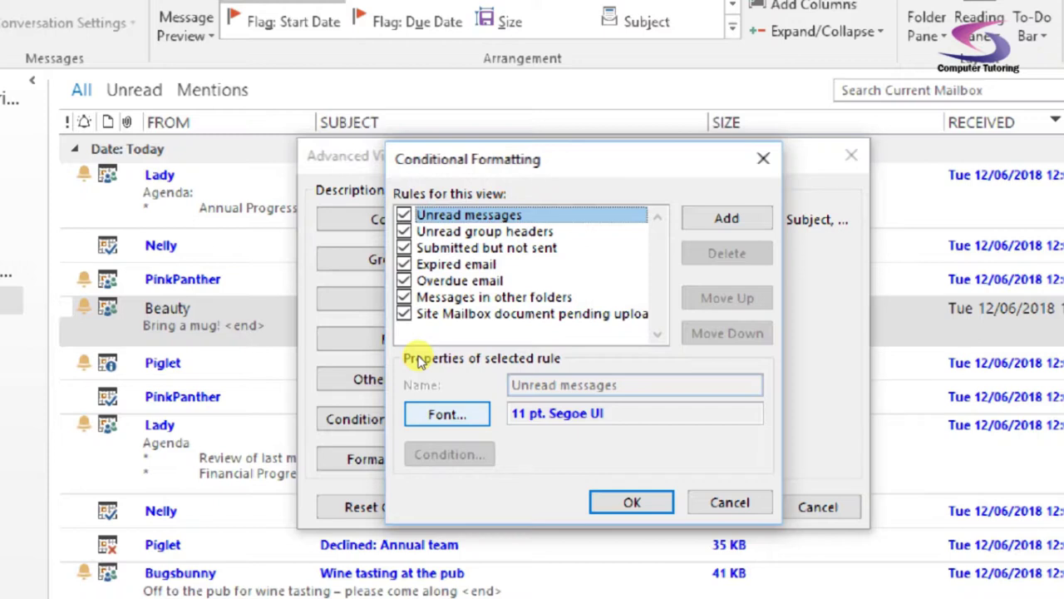
Step: Review the Unread messages and Expired email rules, then name the new rule Pink Panther
click(439, 215)
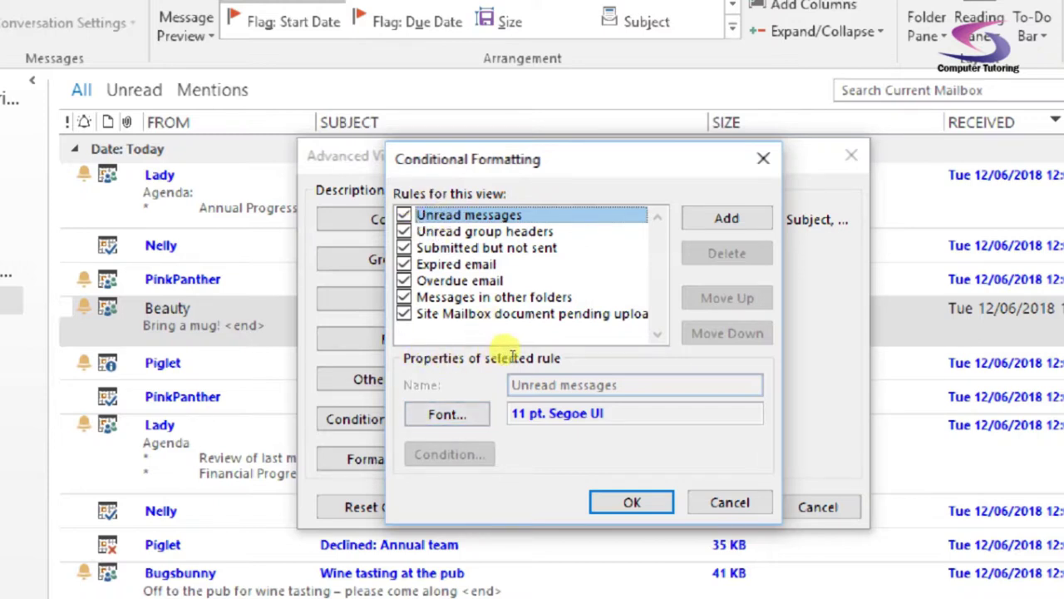
click(445, 262)
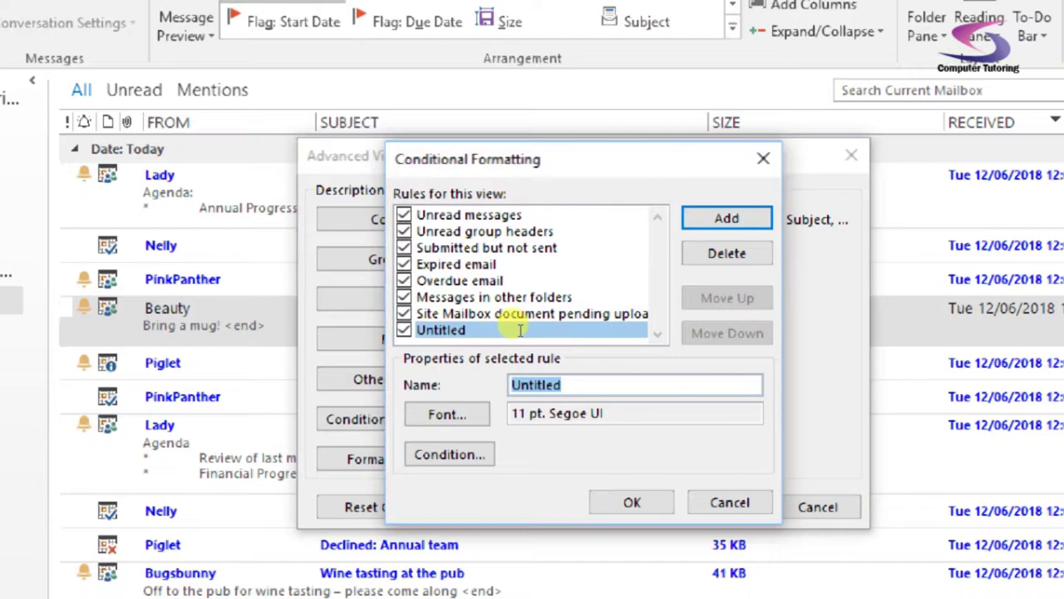
text(Pink)
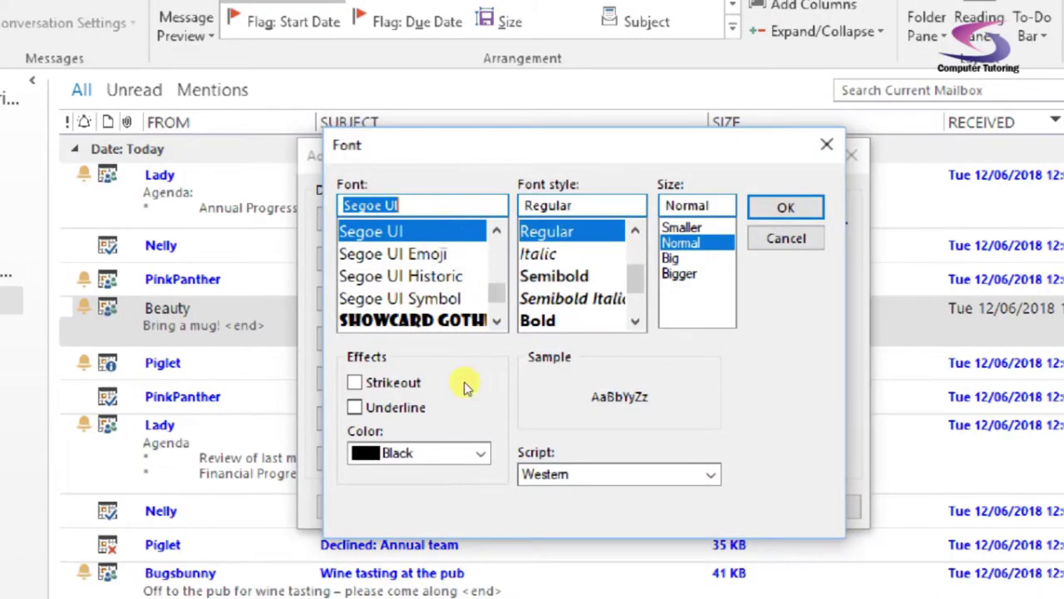
Step: Set the Pink Panther rule's font colour to Fuchsia and its style to Bold
key(alt+c)
key(alt+Down)
key(Up)
key(Down)
key(Down)
key(Down)
key(Down)
key(Down)
key(Down)
key(Down)
key(Down)
key(Down)
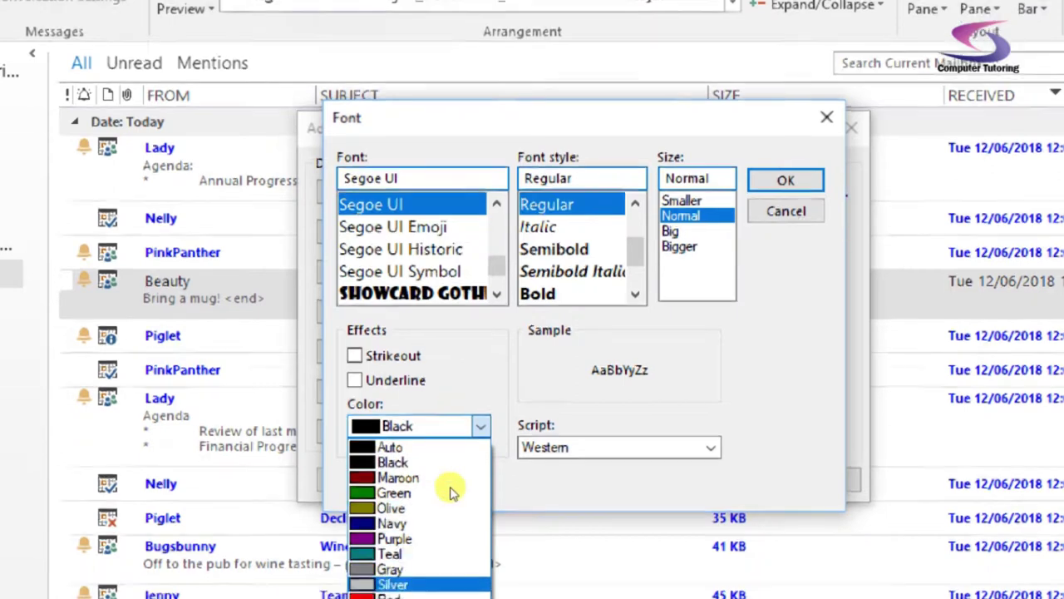
key(Down)
key(Up)
key(Up)
key(Up)
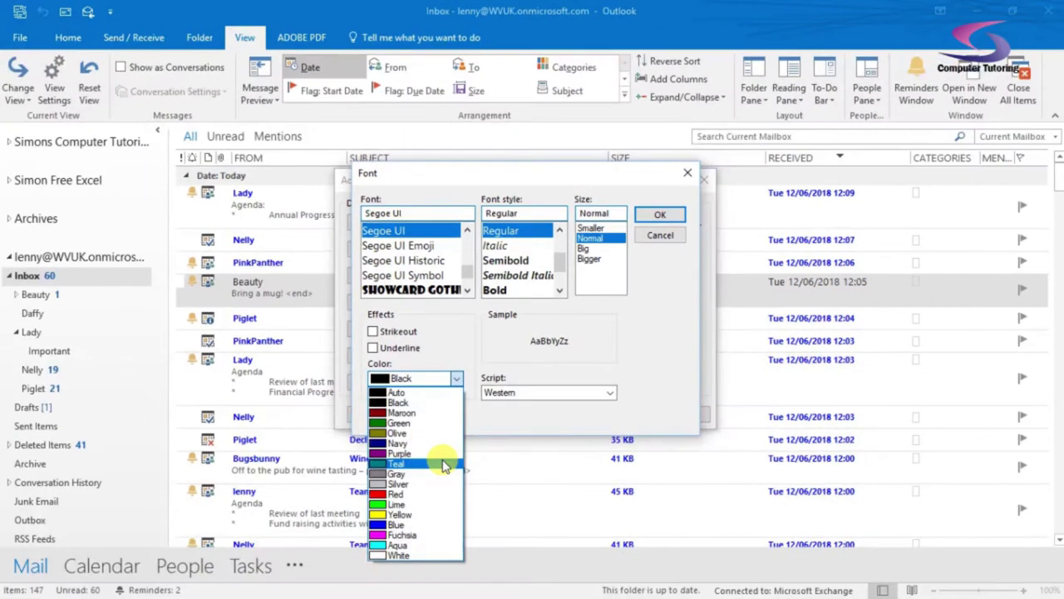
click(413, 536)
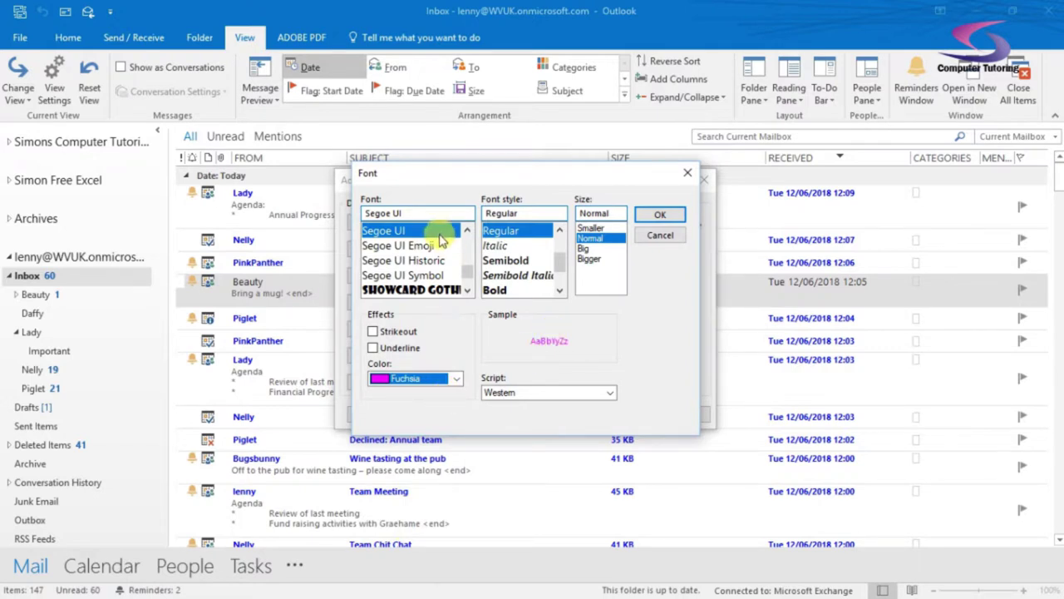
click(505, 291)
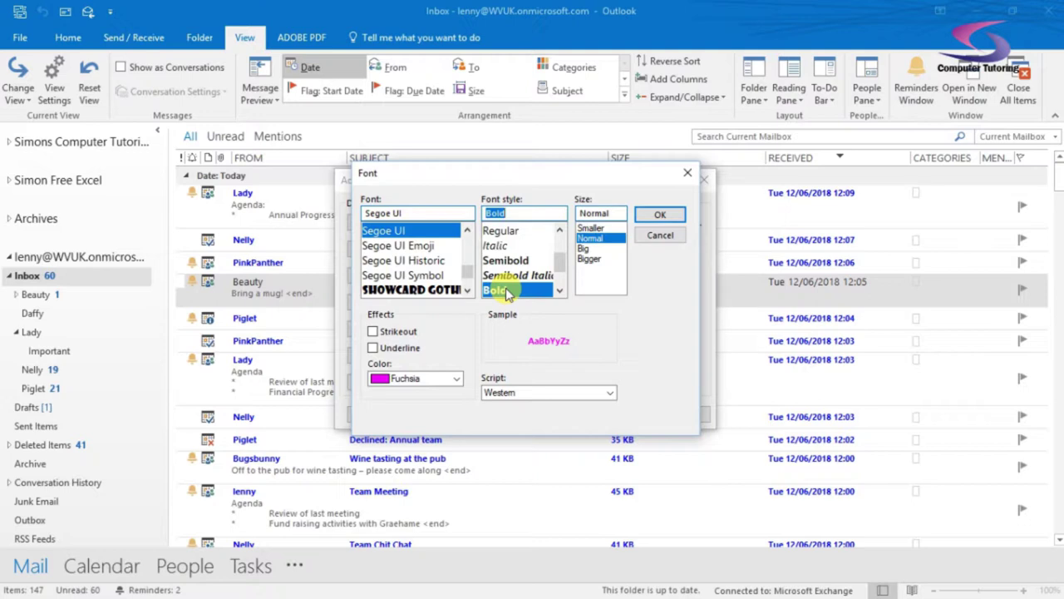
click(658, 214)
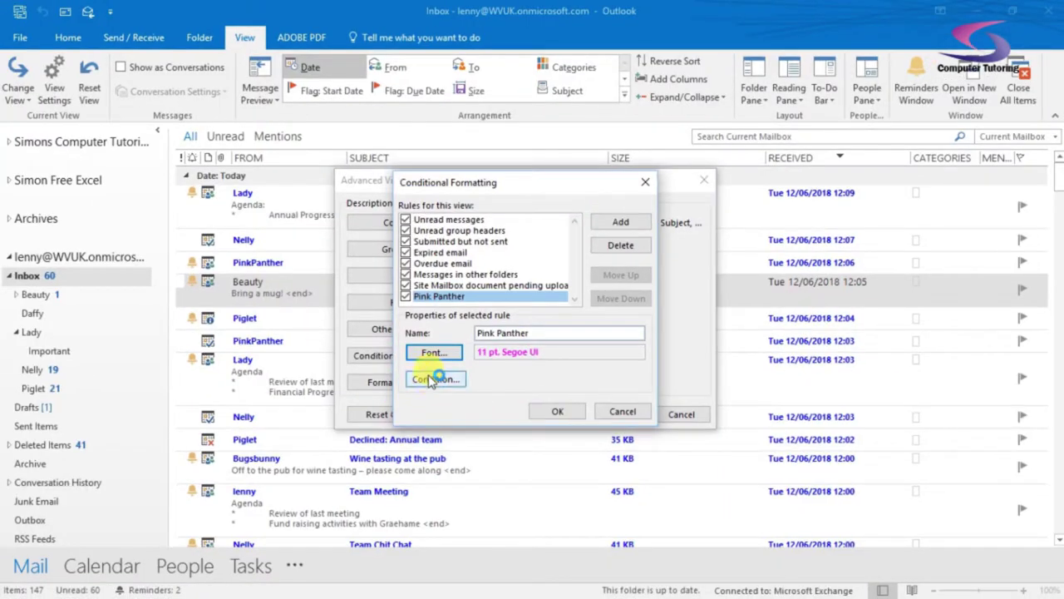
Step: Set the Pink Panther rule's condition to messages From PinkPanther, picked from the address book
click(450, 355)
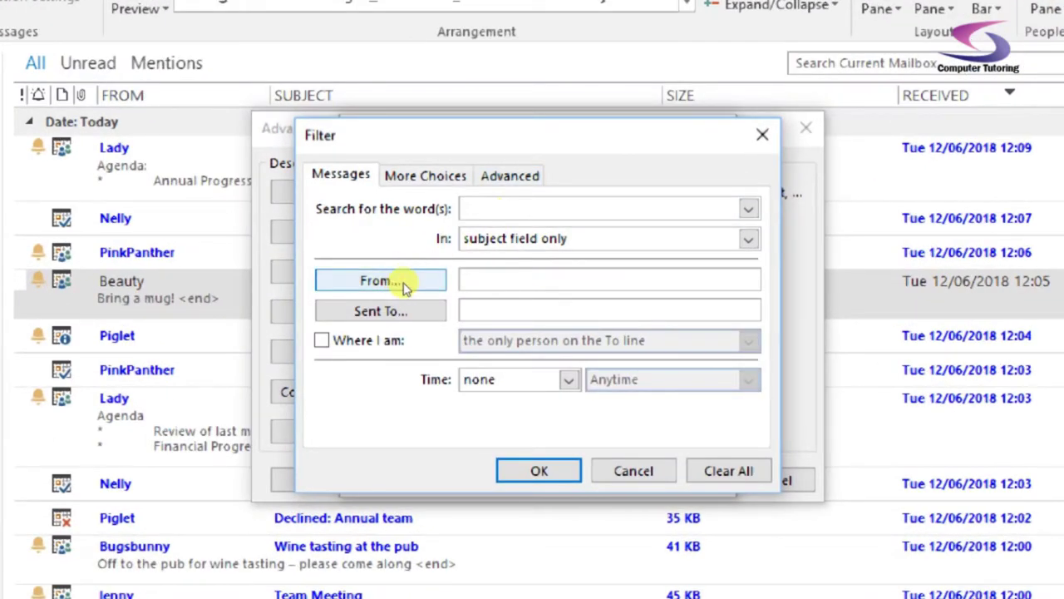
click(481, 280)
click(420, 280)
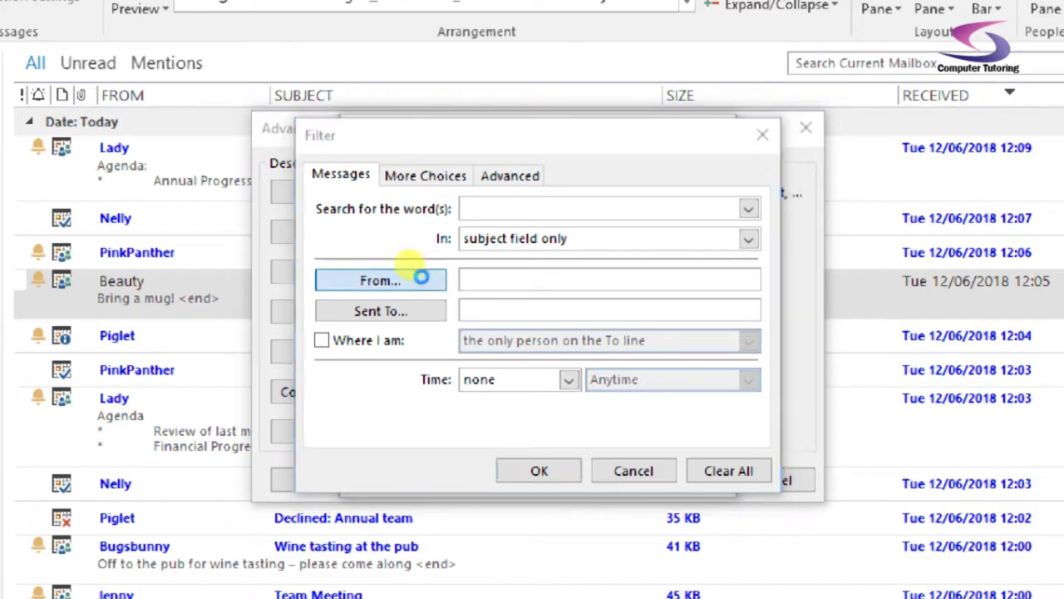
text(pink)
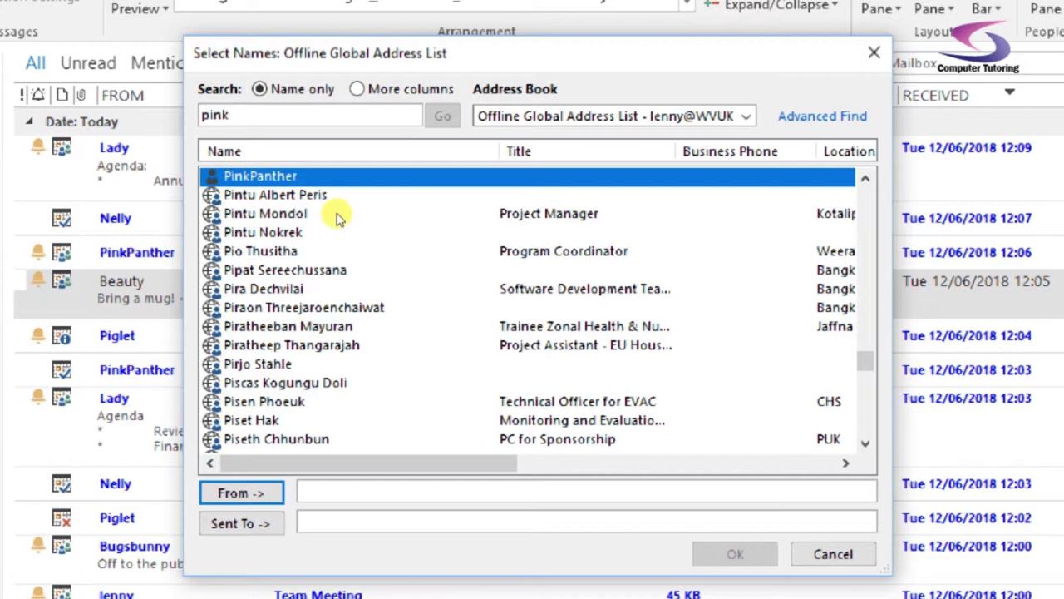
key(Return)
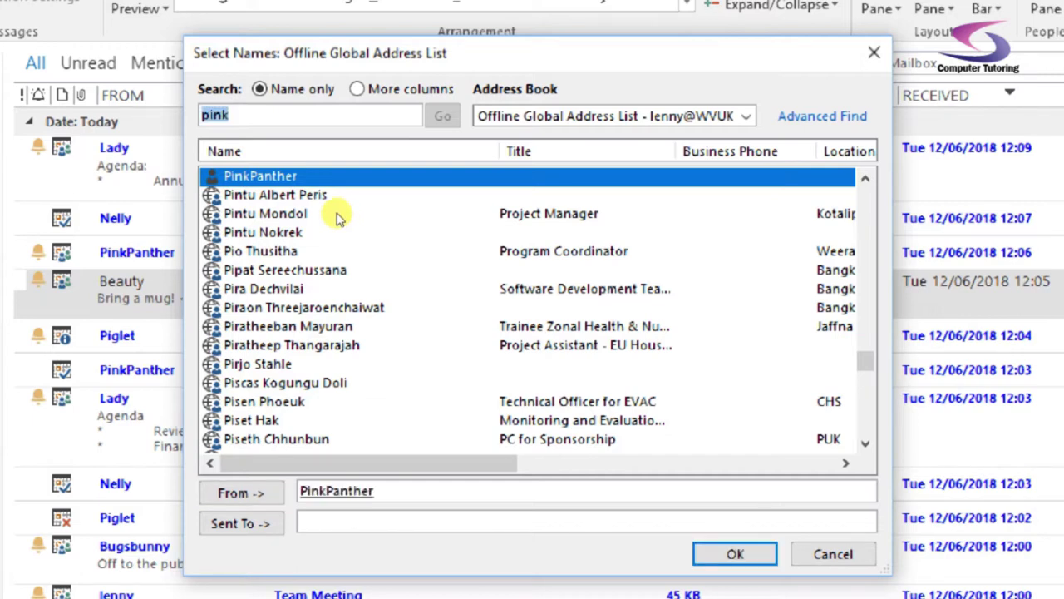
key(Return)
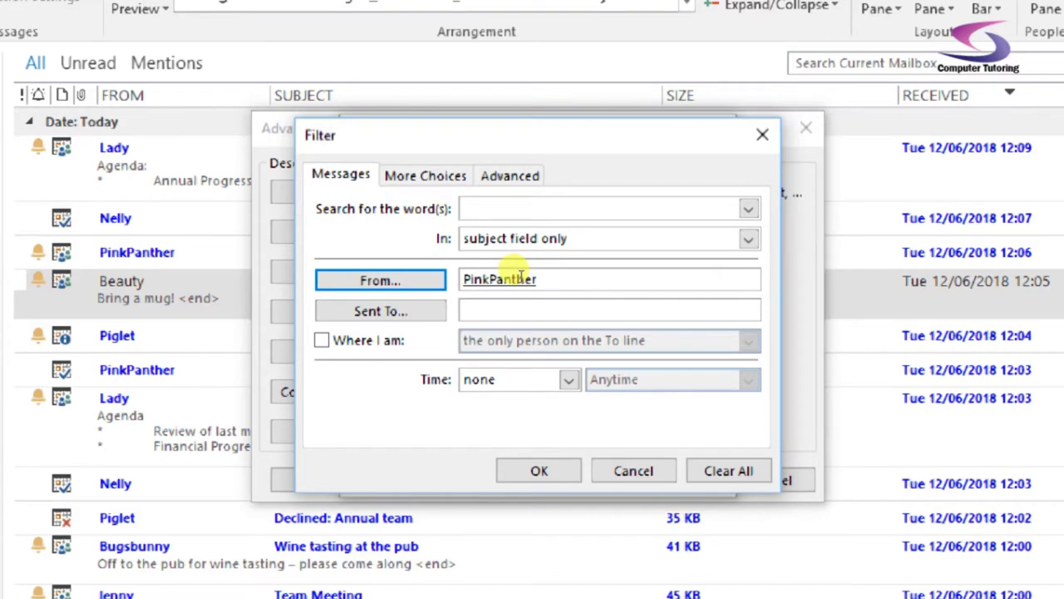
key(Return)
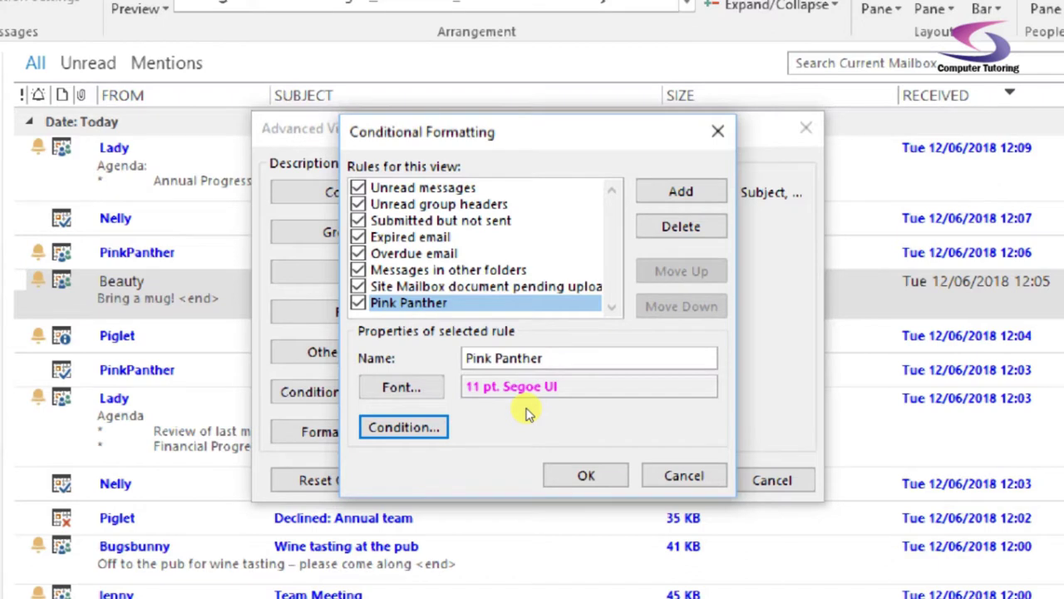
Step: Save the rules and apply the view so PinkPanther's emails show fuchsia in the Inbox
key(Tab)
key(Return)
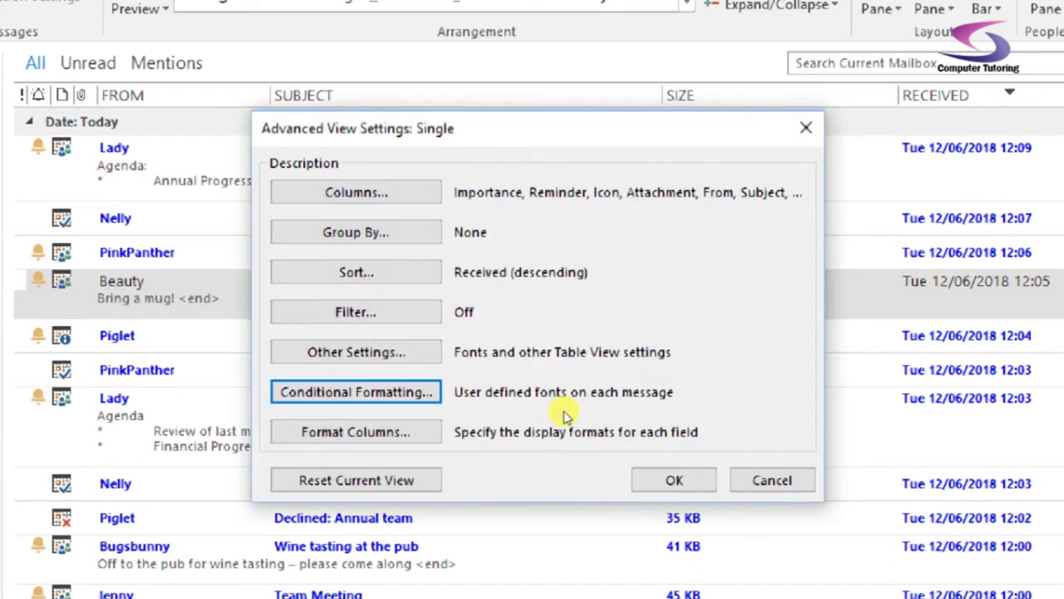
key(Return)
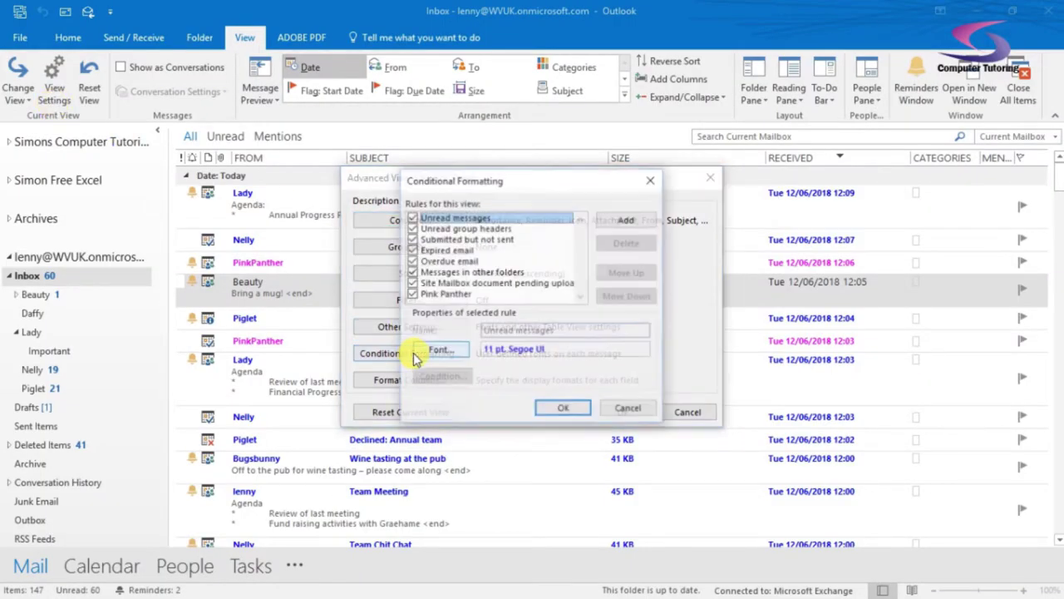
Step: Add 'Where I am: the only person on the To line' to Pink Panther's condition
click(447, 294)
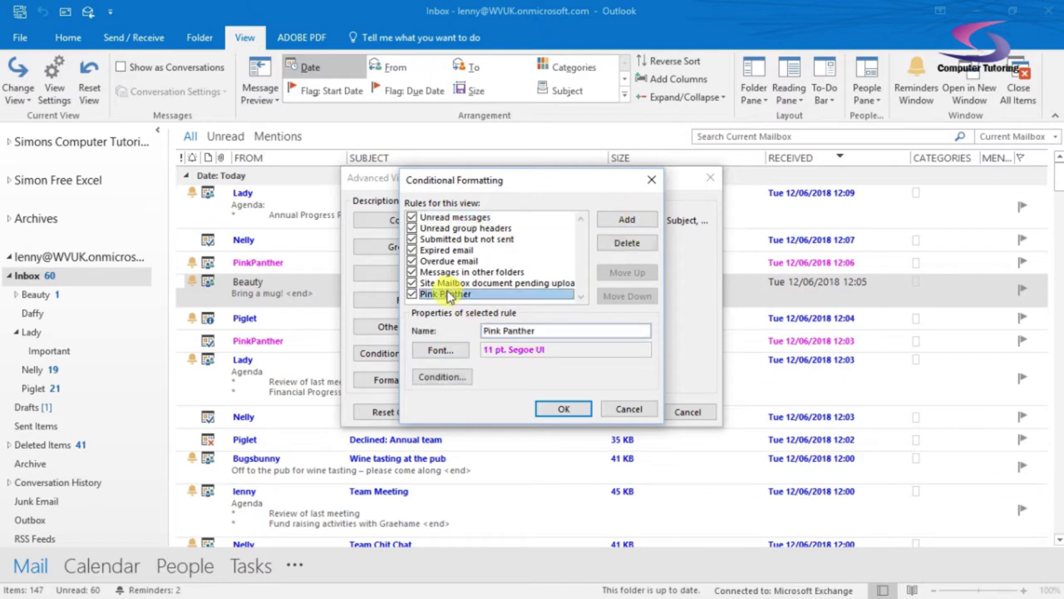
click(444, 377)
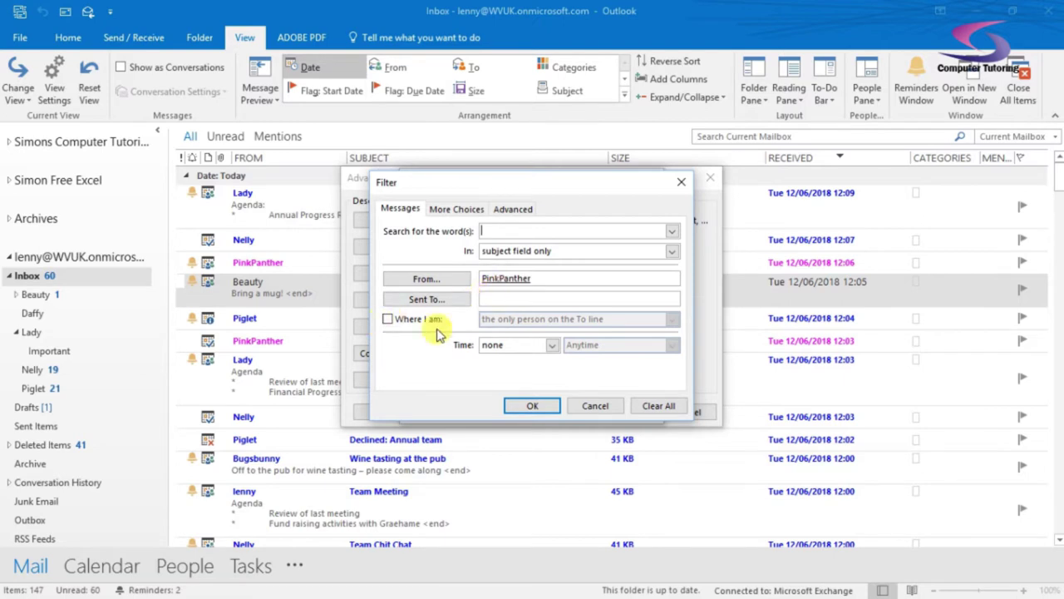
click(397, 319)
click(671, 320)
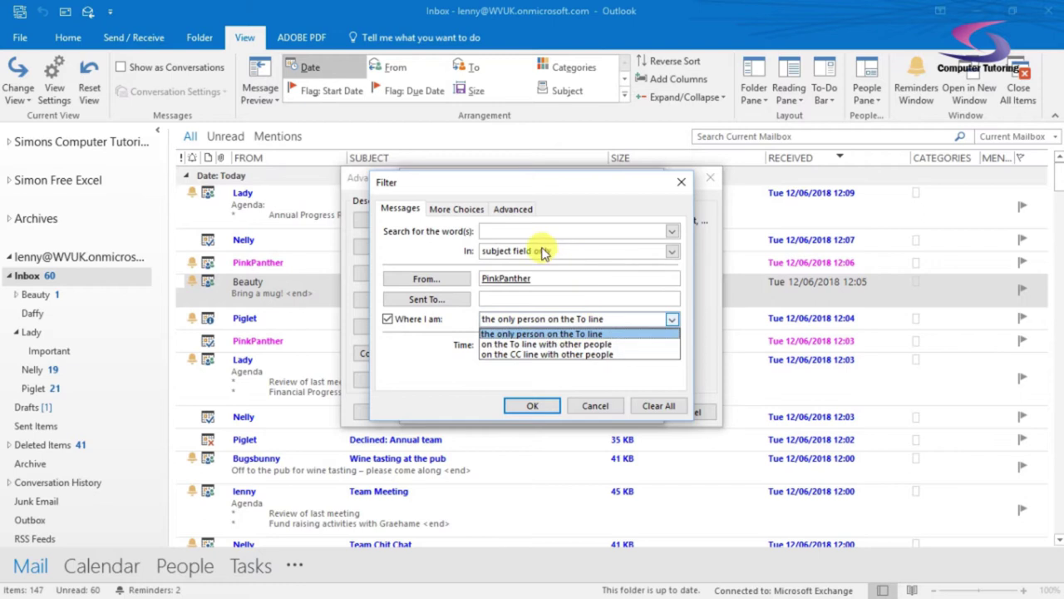
click(672, 251)
click(672, 251)
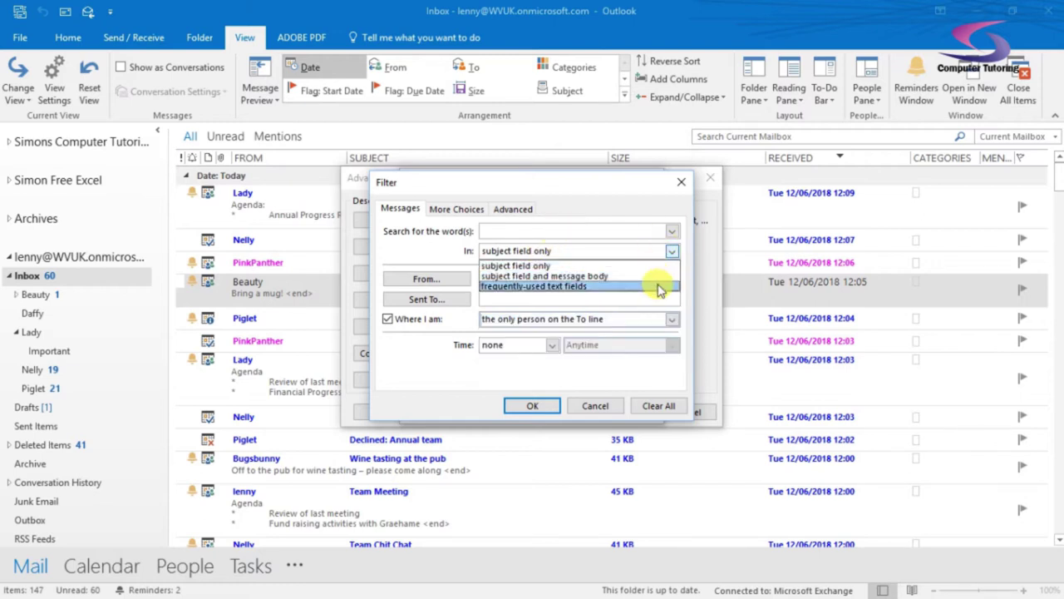
click(672, 251)
Step: Look through the More Choices and Advanced filter tabs, then return to Messages
click(438, 210)
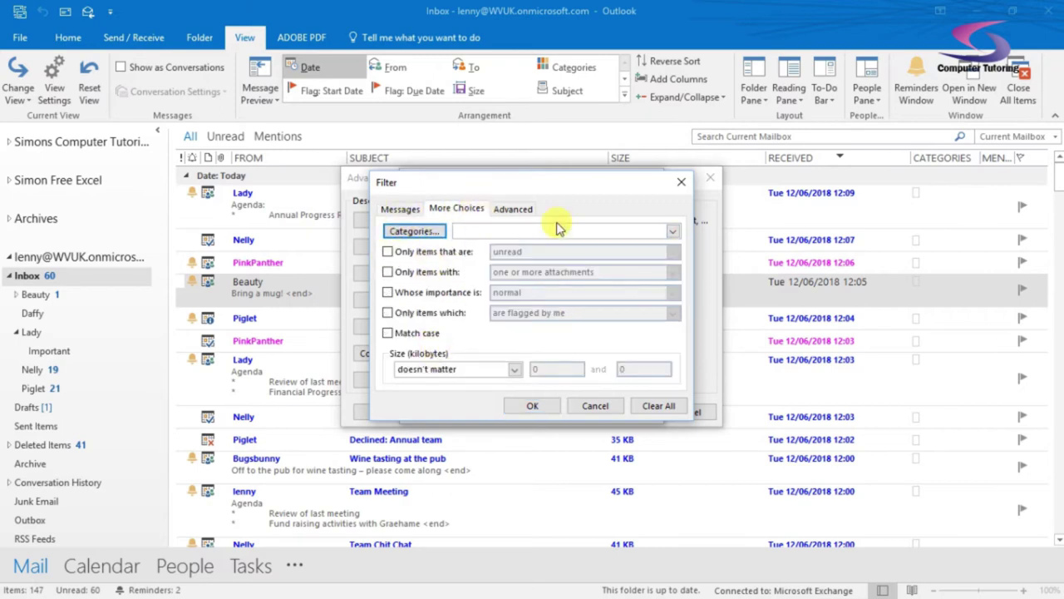
click(513, 208)
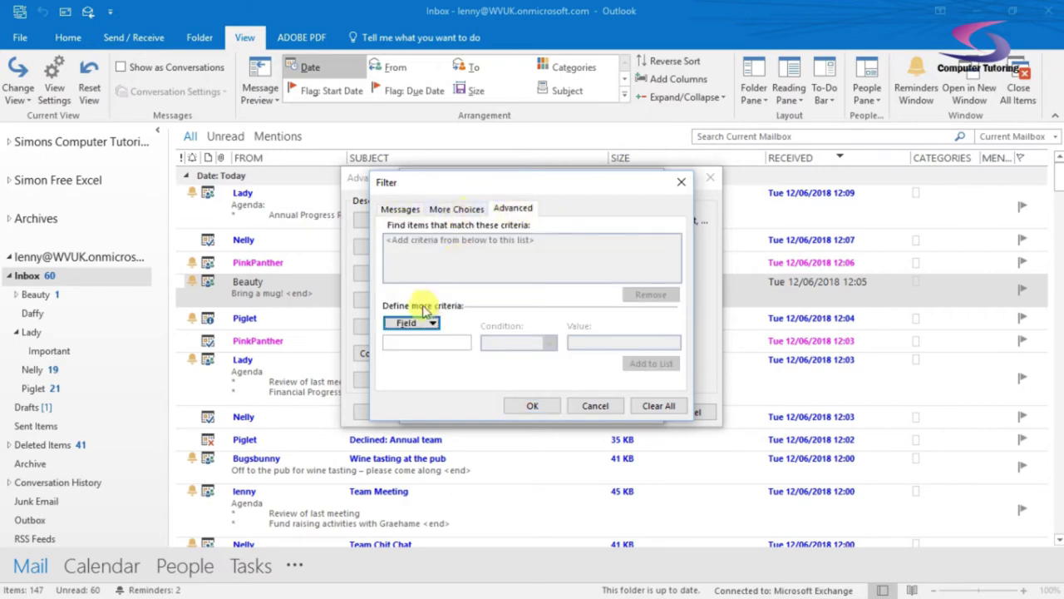
click(411, 213)
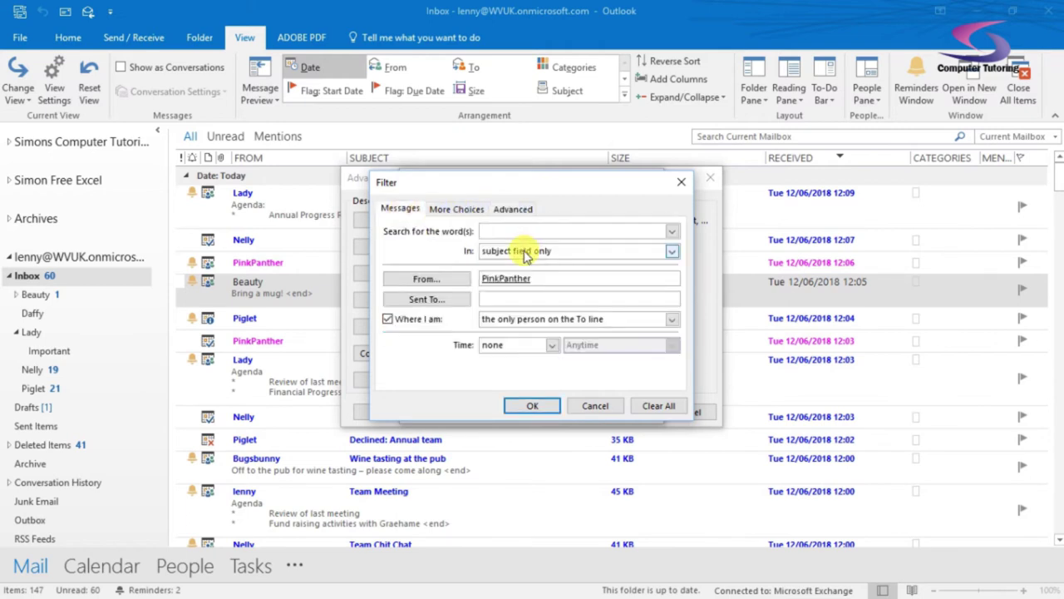